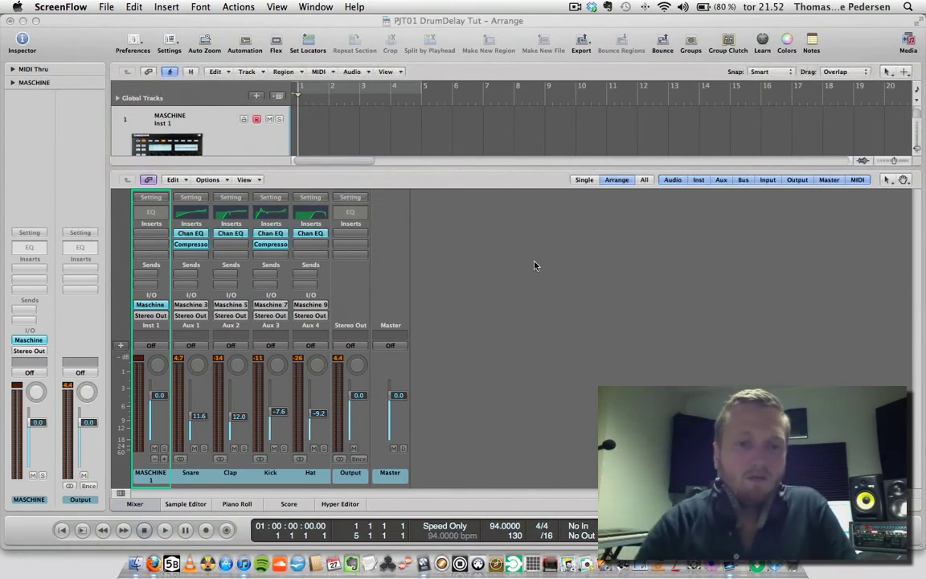
Step: Open the Maschine instrument on the MASCHINE channel strip and audition the Group A drum pattern
click(37, 341)
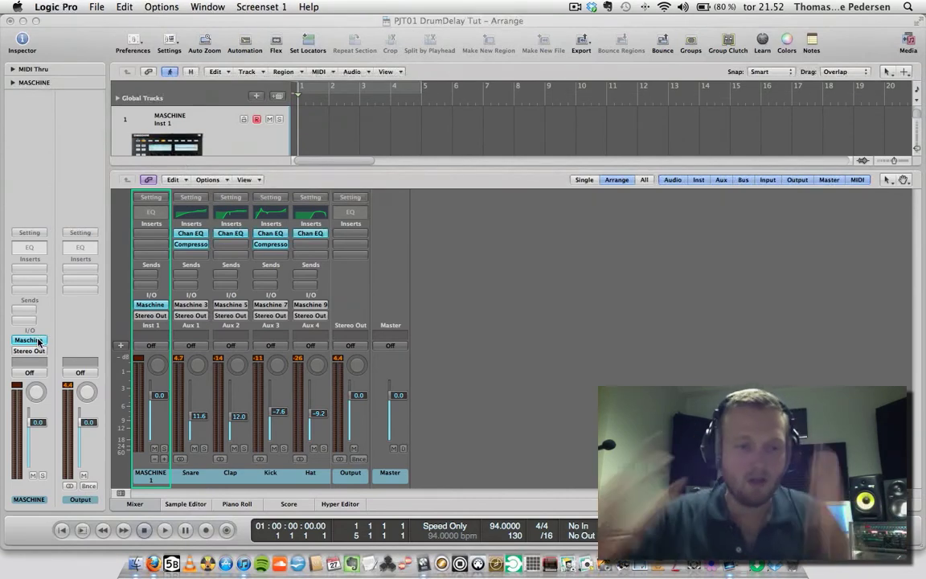
click(38, 341)
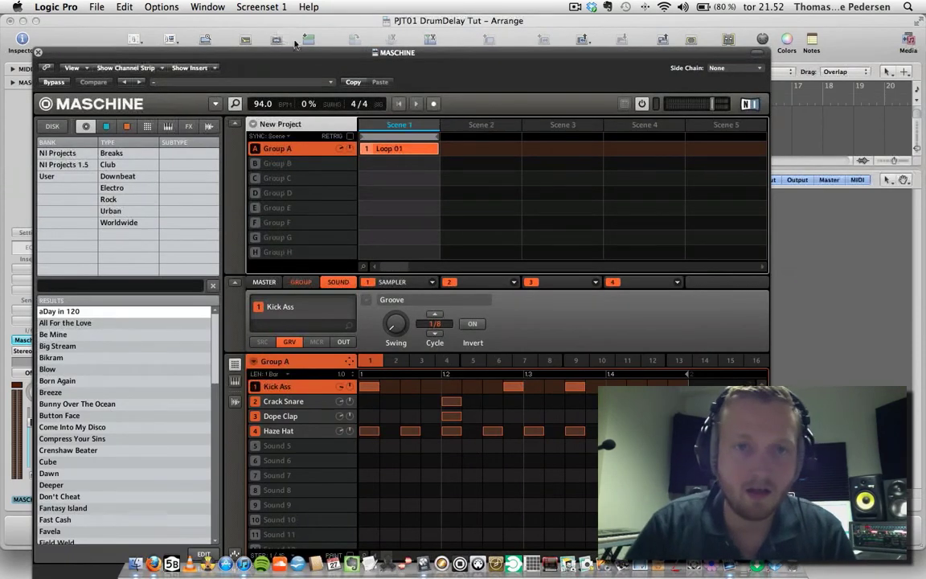
drag(314, 53, 319, 20)
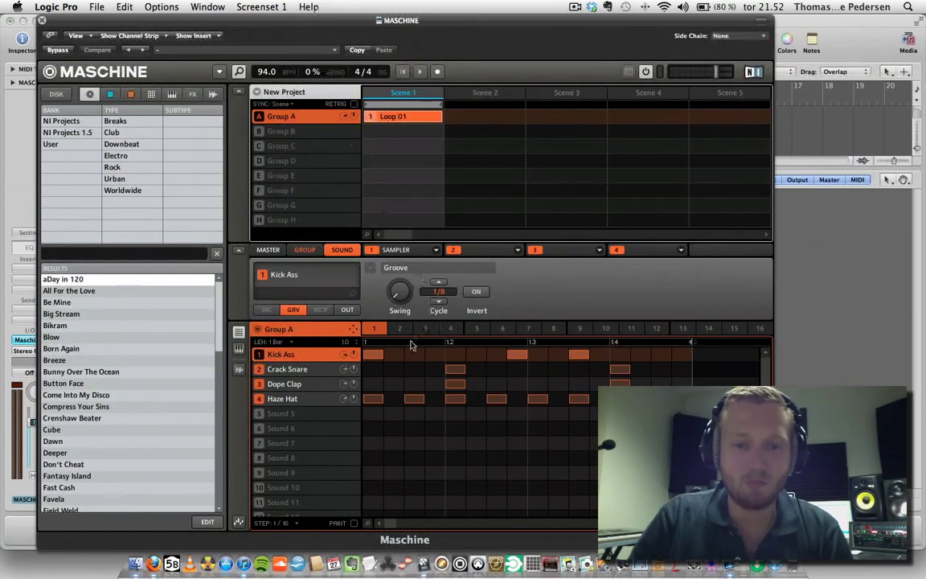
key(space)
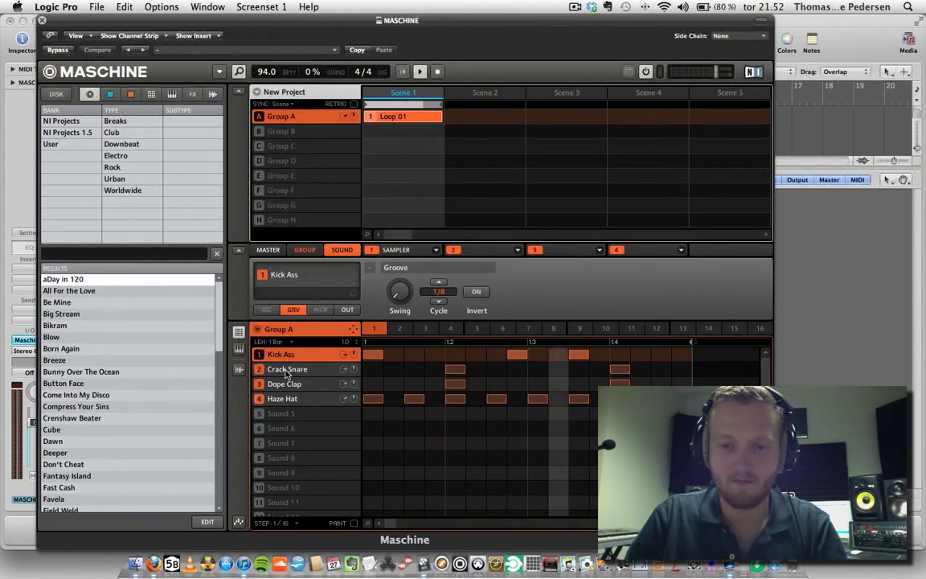
key(space)
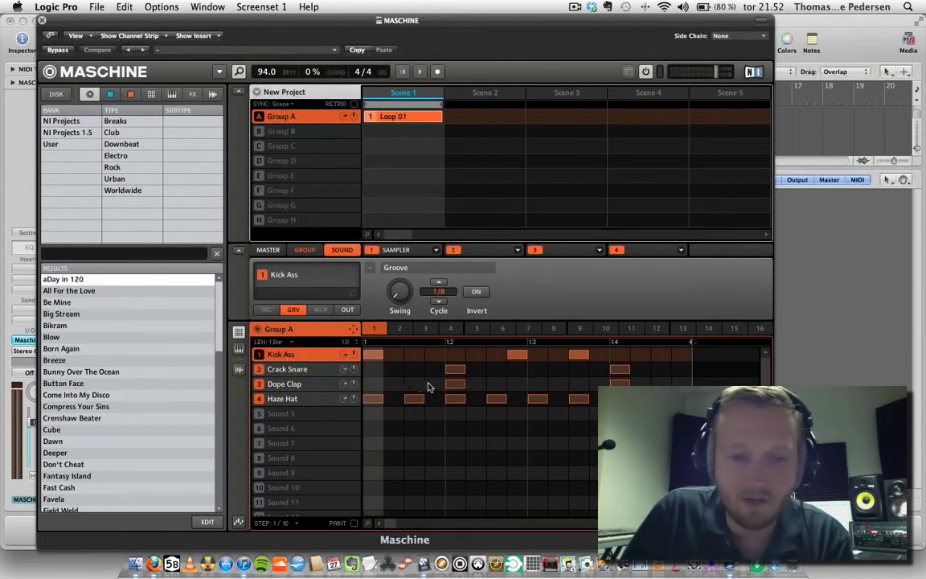
Step: Select the first Dope Clap note in the Group A pattern, and close the Maschine window
click(455, 385)
click(455, 385)
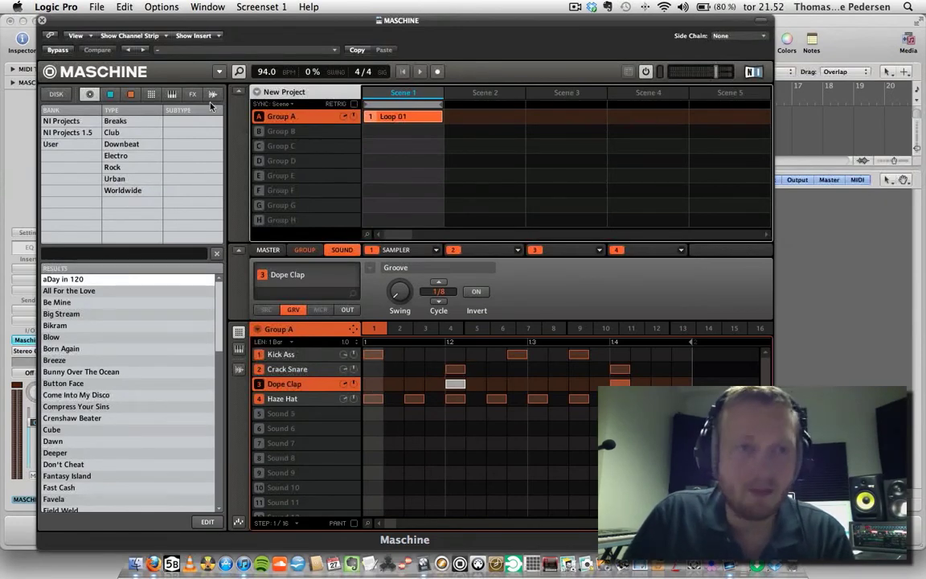
click(42, 20)
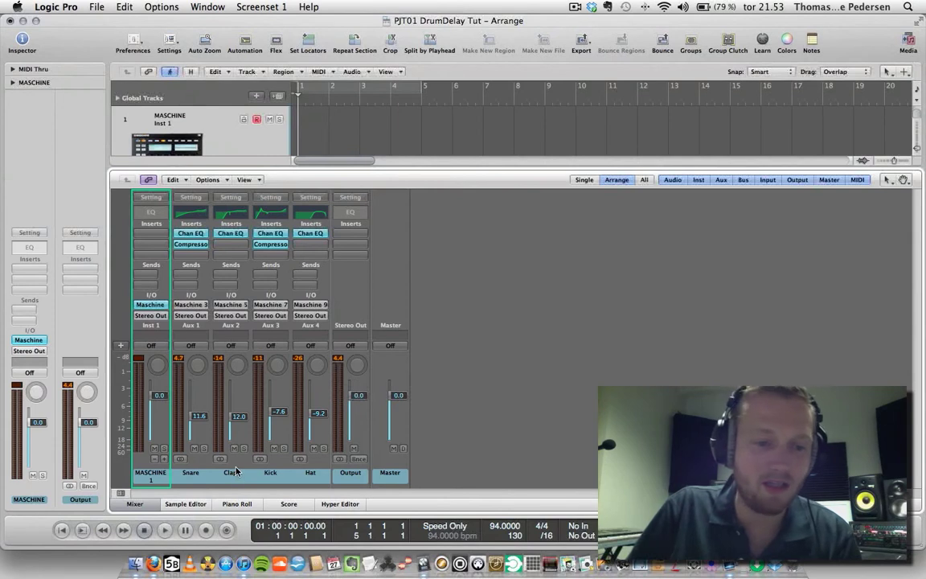
Step: Insert a stereo Tape Delay after the Channel EQ on the Clap channel and move its window clear of the Clap inserts
click(232, 245)
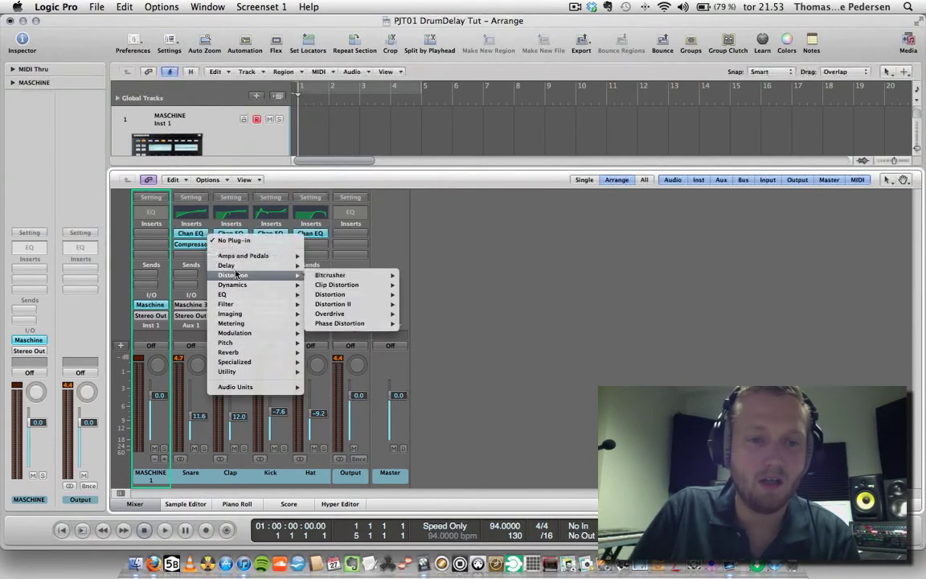
mouse_move(237, 265)
mouse_move(337, 304)
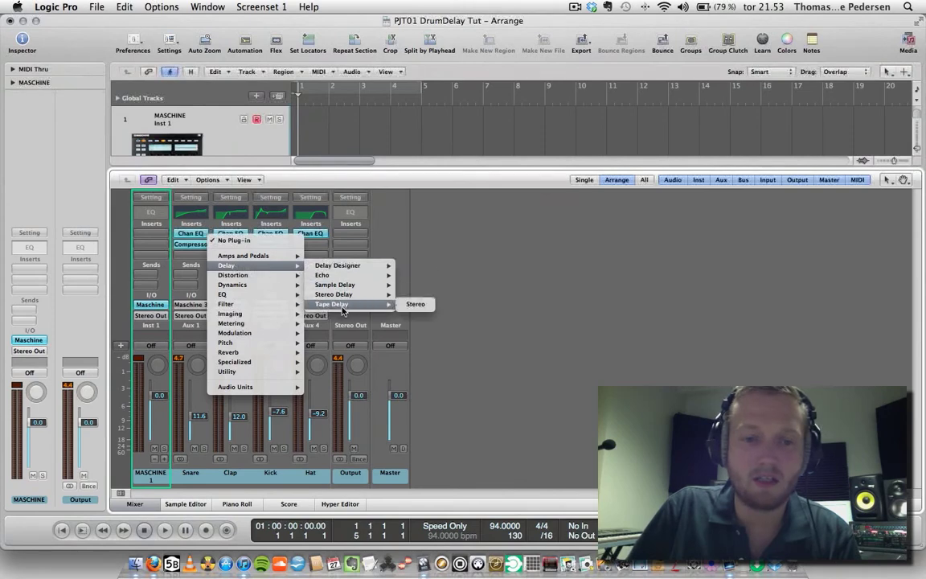
click(425, 304)
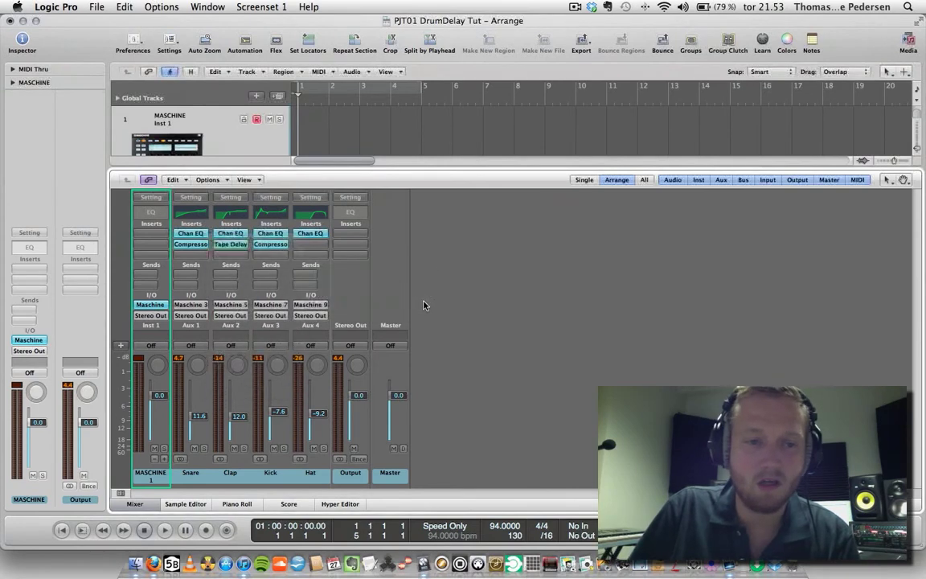
drag(278, 56, 505, 181)
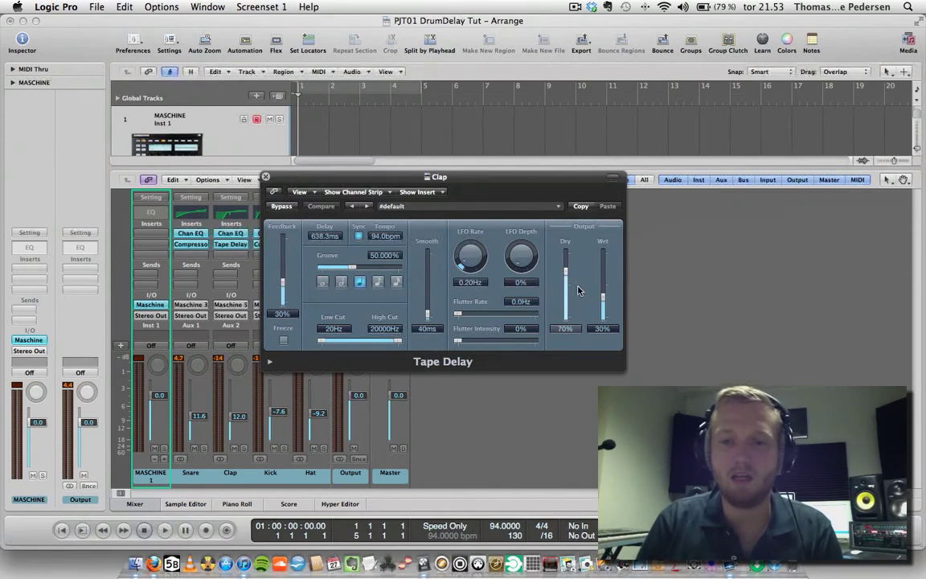
Step: Set the Clap's Tape Delay to 0% dry, 100% wet and 0% feedback
drag(565, 277, 563, 360)
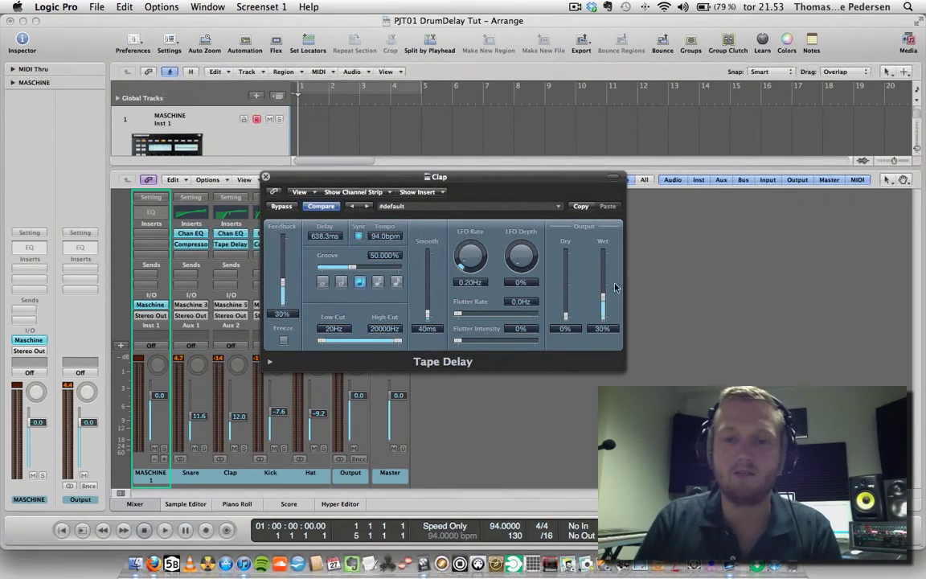
drag(603, 296, 603, 241)
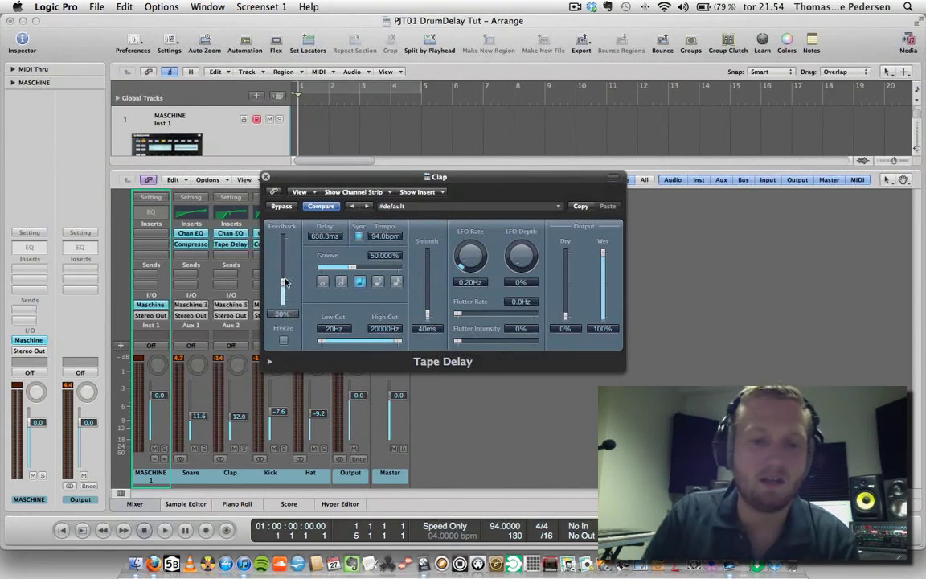
drag(282, 283, 283, 306)
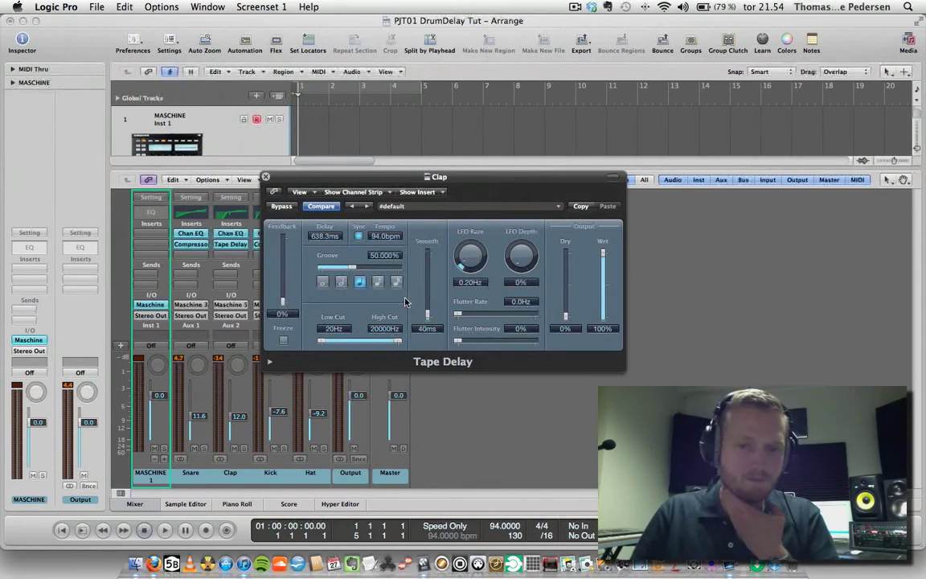
Step: Turn off tempo sync, set the Clap's delay time to 0 ms, and play the beat before returning to the start
click(360, 236)
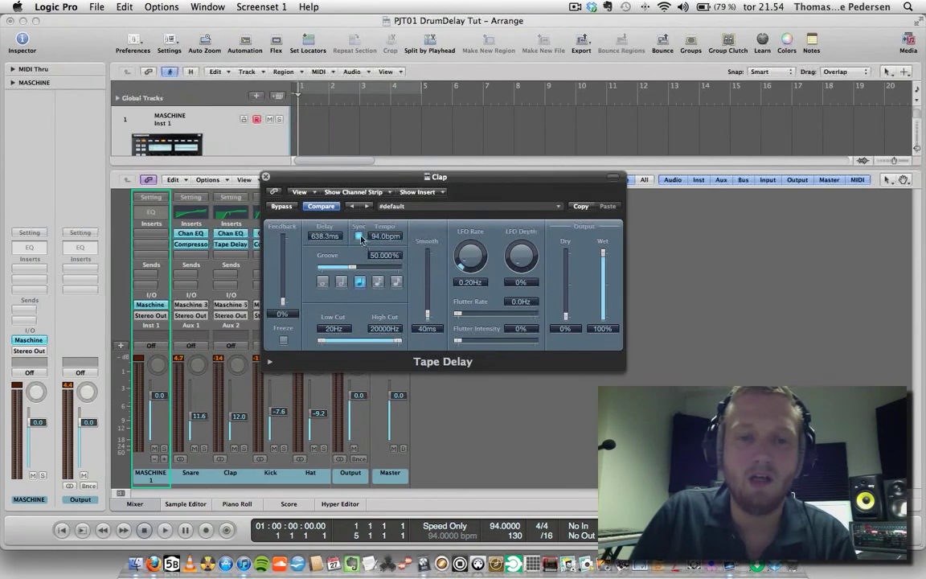
click(377, 281)
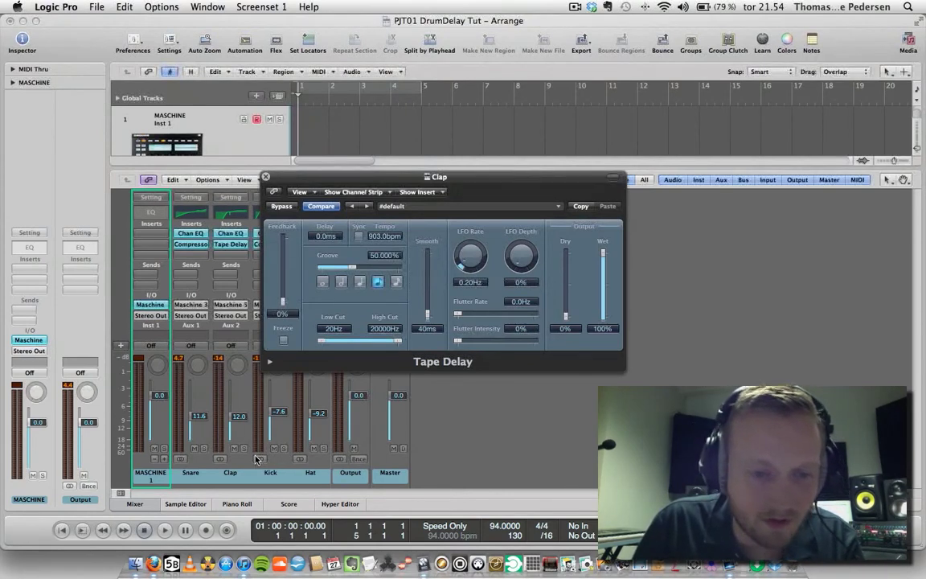
key(space)
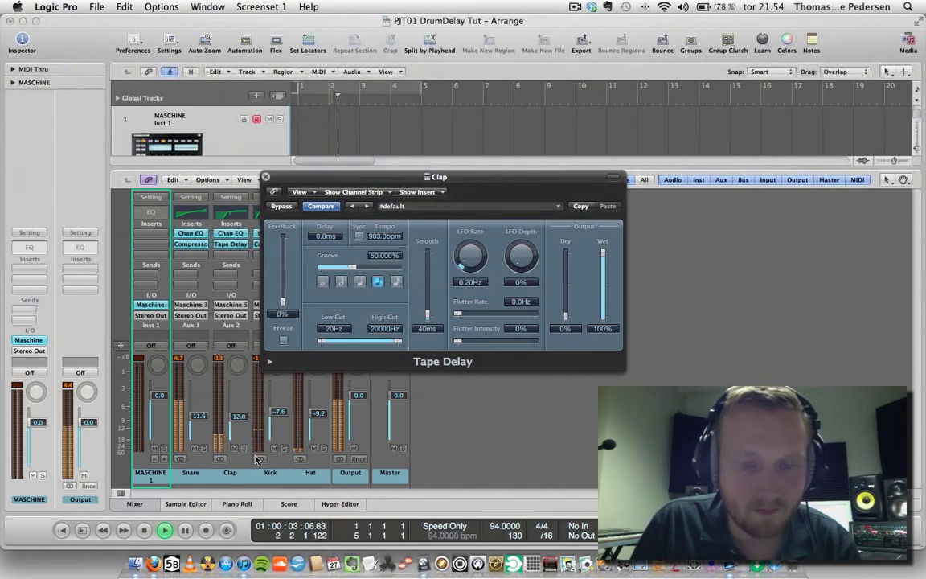
key(space)
key(Return)
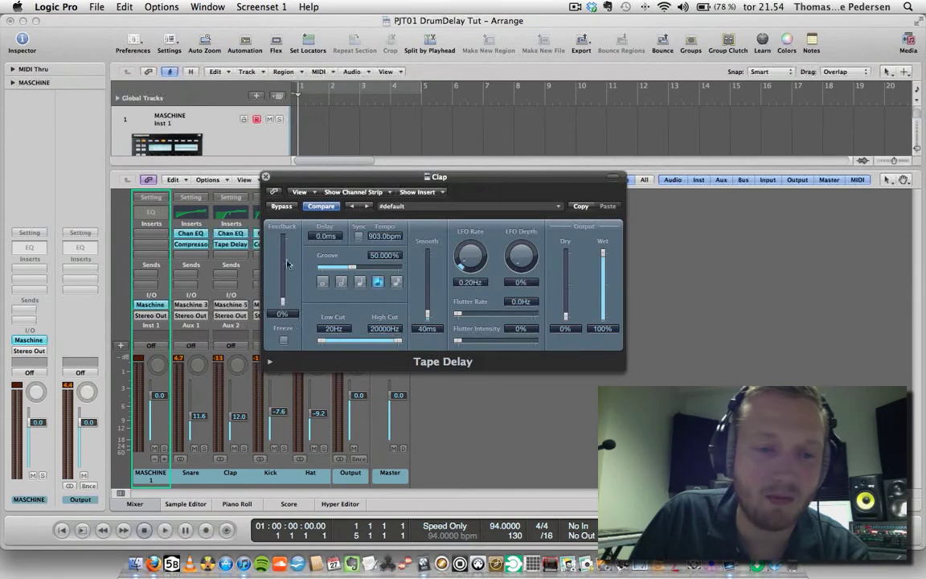
Step: Tune the Clap's delay time by ear during playback to 34.9 ms with a sixteenth-note value, and close the plug-in
key(space)
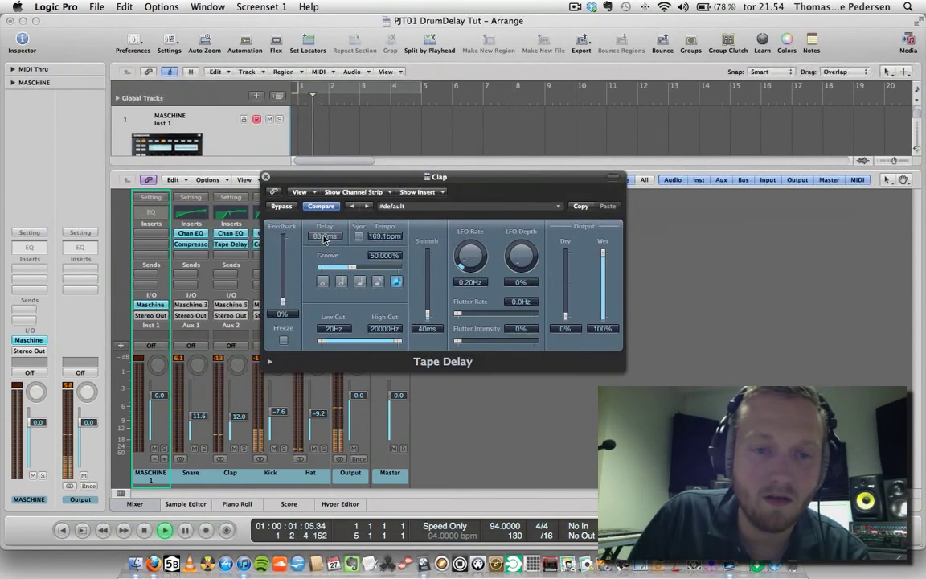
scroll(325, 238, down, 10)
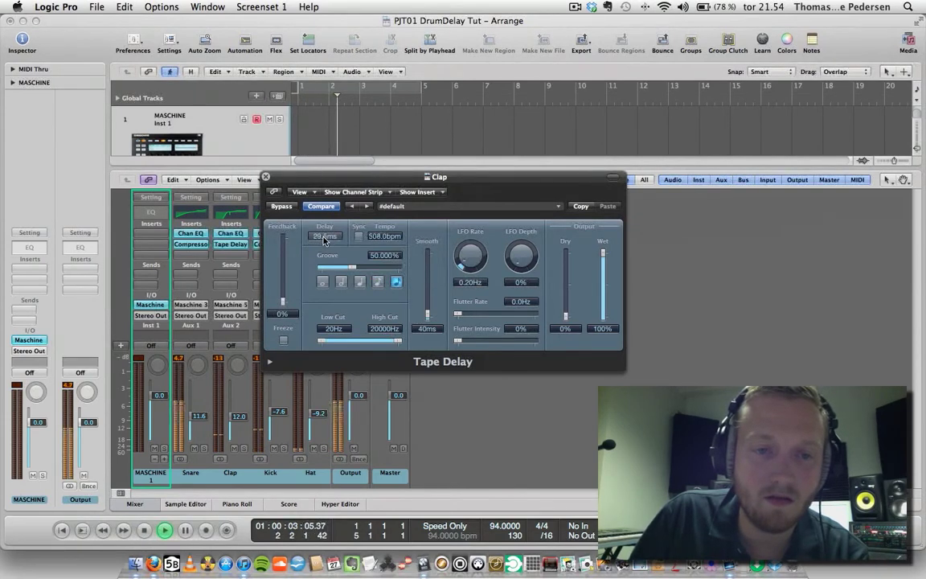
scroll(325, 238, down, 1)
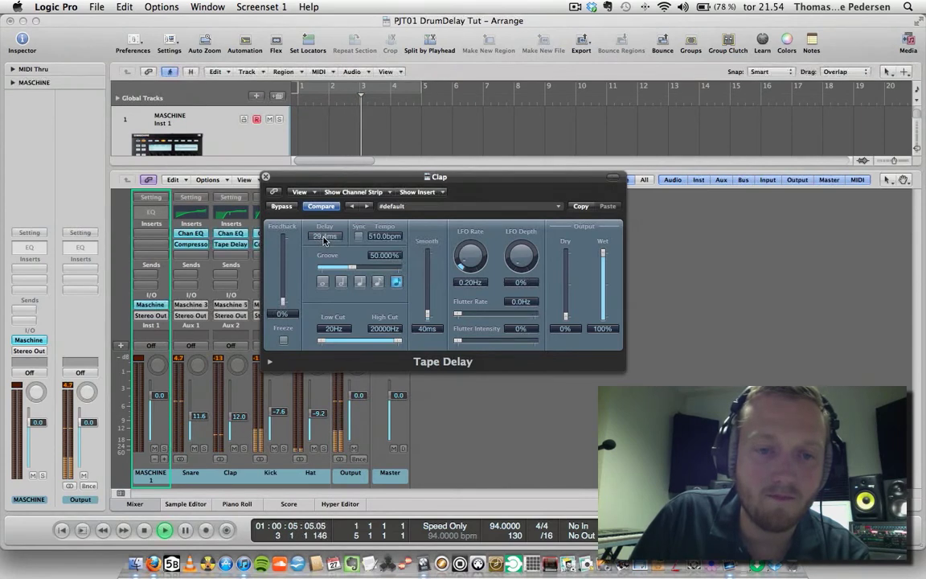
scroll(324, 239, up, 2)
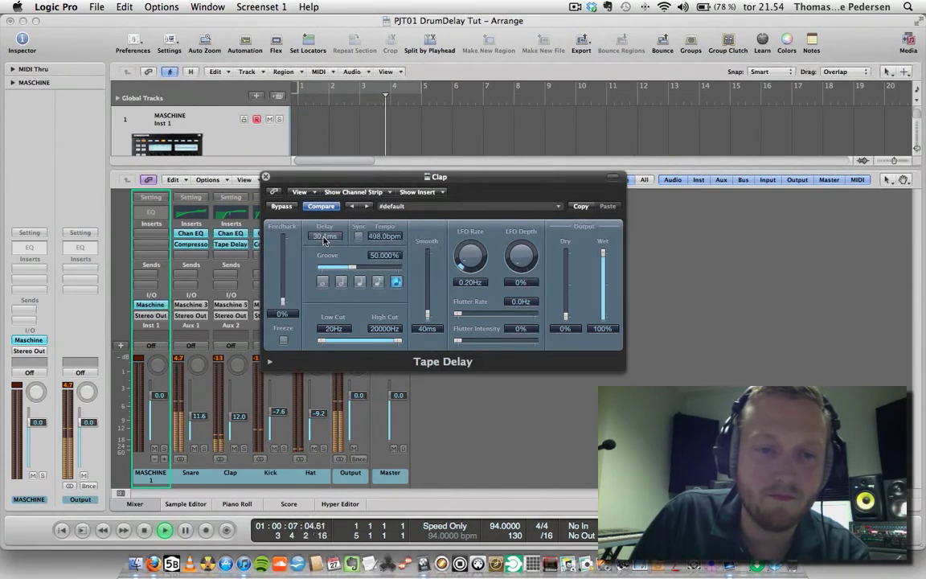
scroll(324, 238, up, 1)
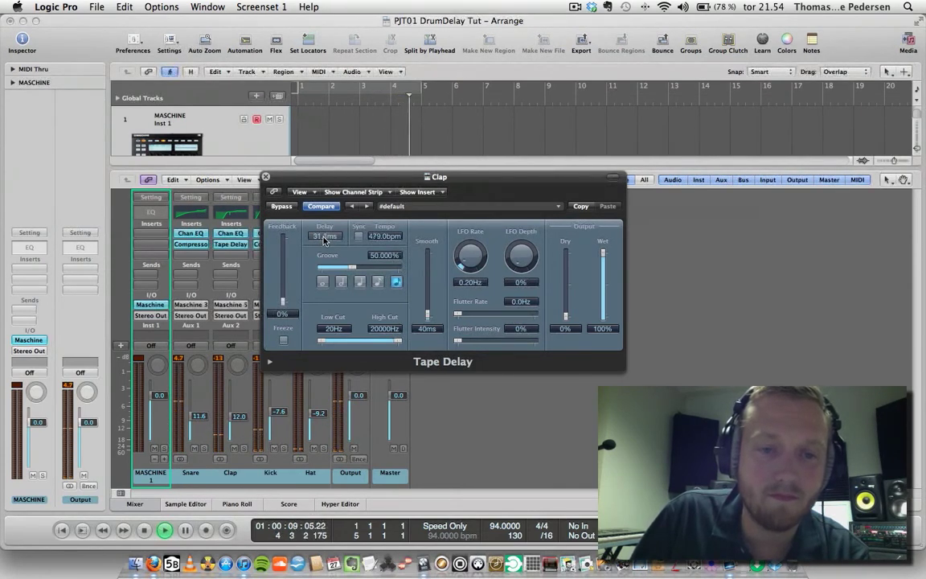
scroll(325, 239, up, 3)
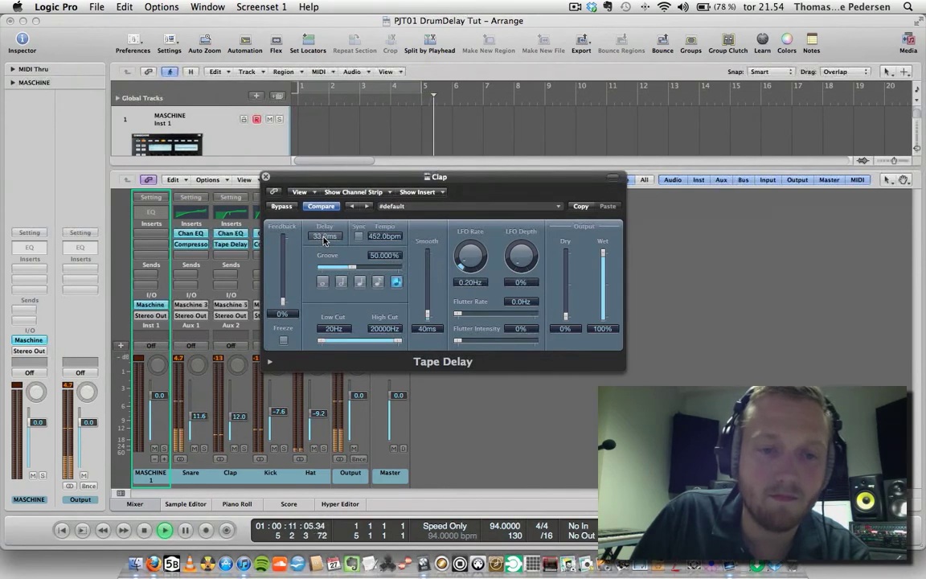
scroll(324, 239, up, 6)
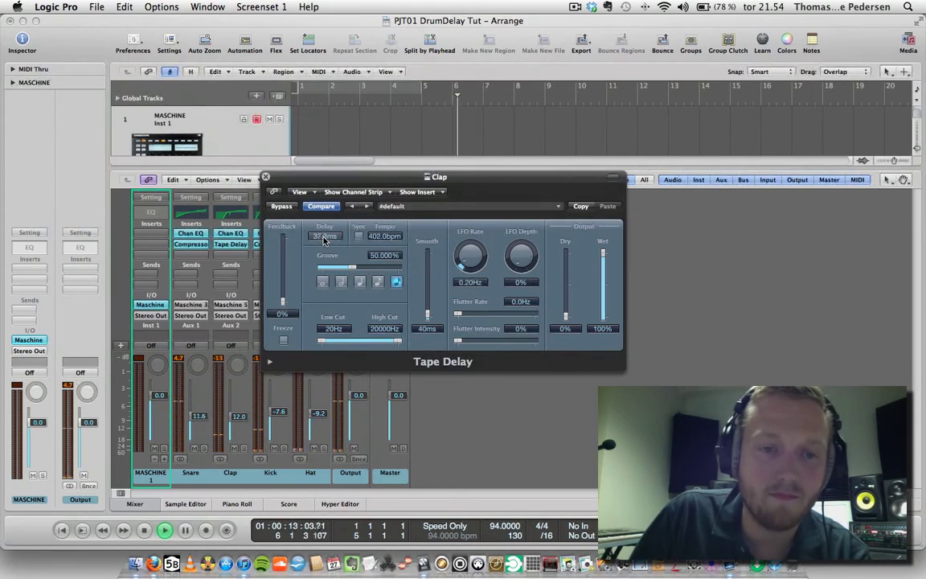
scroll(325, 238, up, 10)
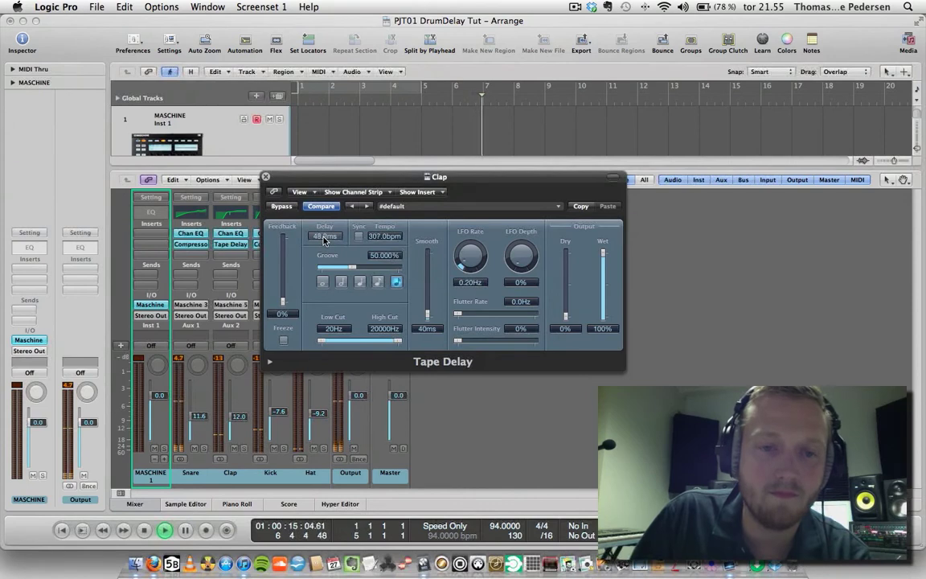
scroll(325, 239, up, 1)
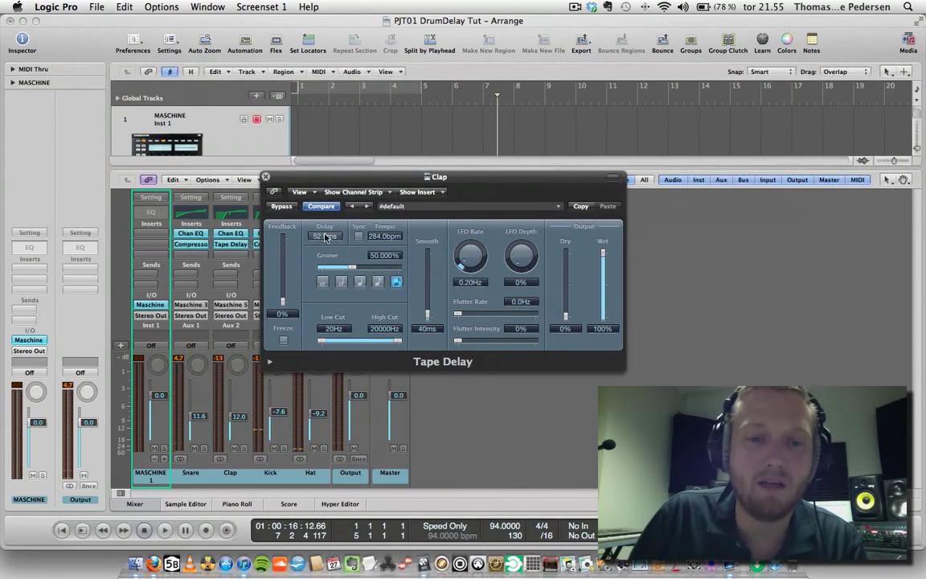
scroll(325, 238, down, 4)
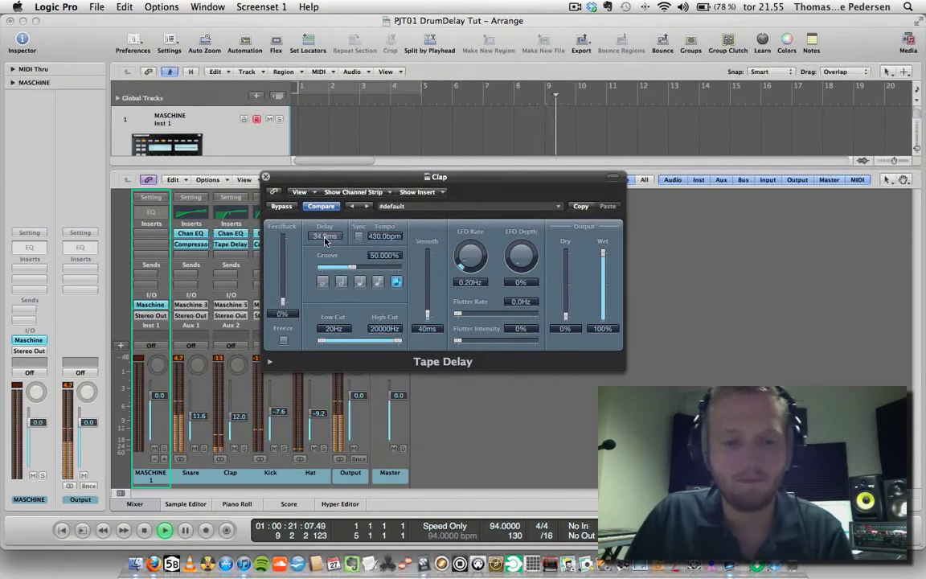
key(space)
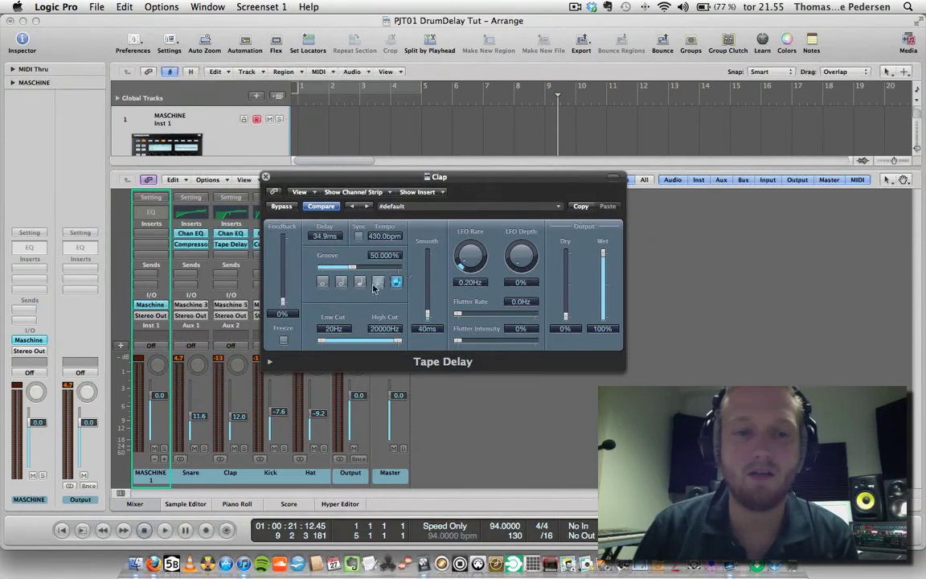
click(265, 177)
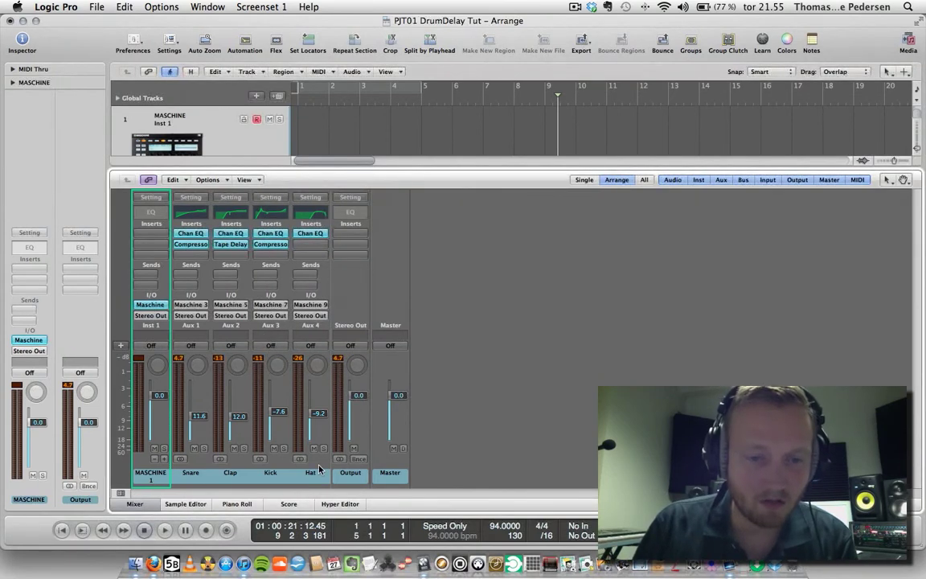
Step: Insert a stereo Tape Delay on the Hat channel with 0% feedback, 0% dry and 100% wet
click(306, 244)
mouse_move(321, 265)
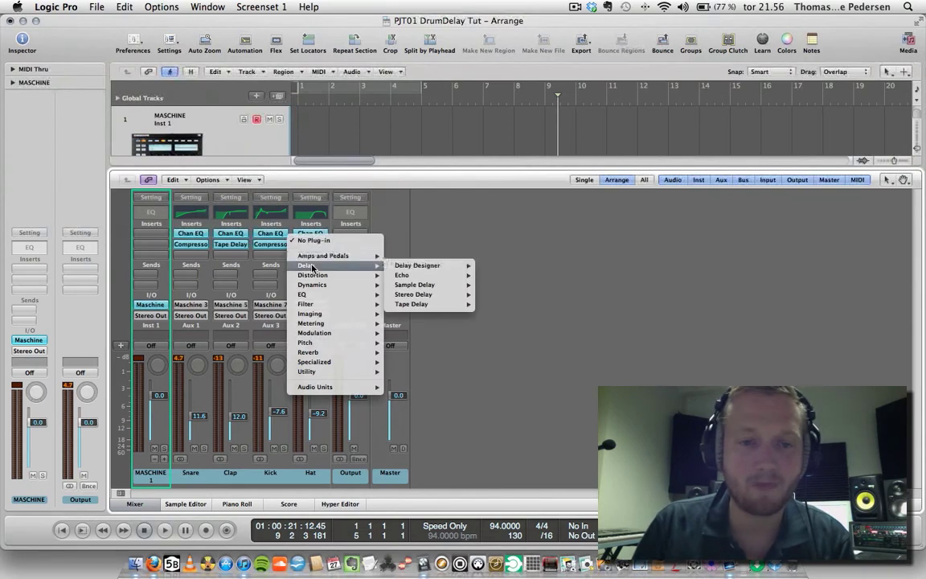
mouse_move(435, 269)
mouse_move(450, 304)
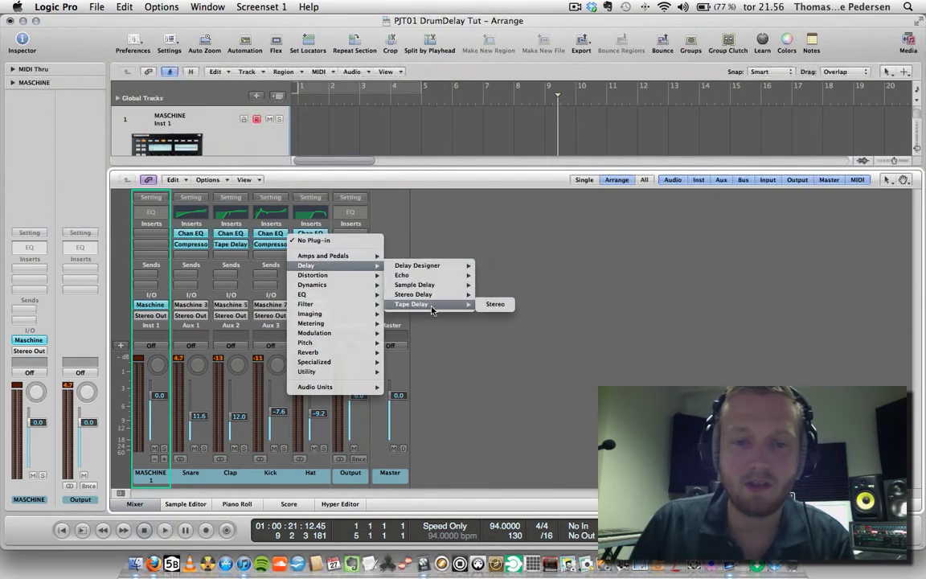
click(496, 306)
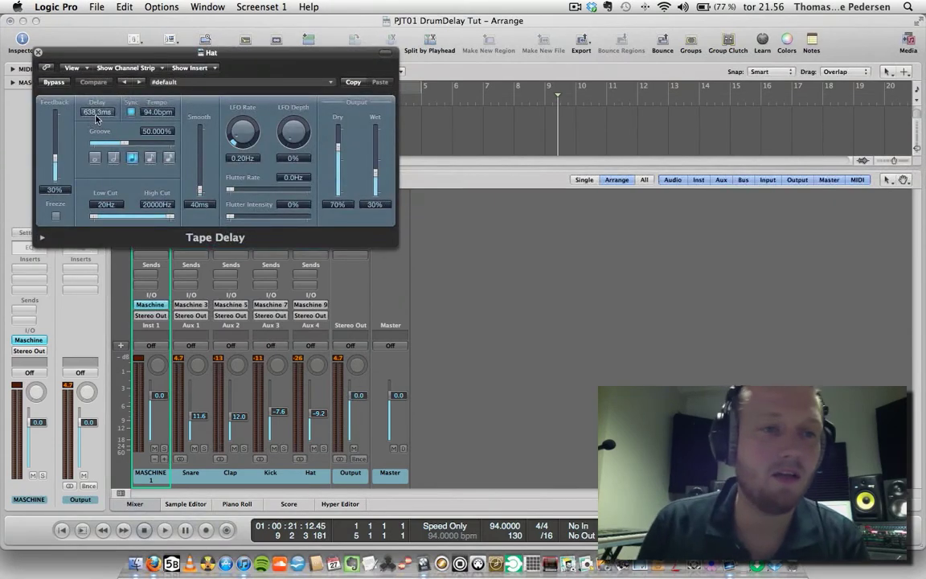
drag(55, 162, 54, 181)
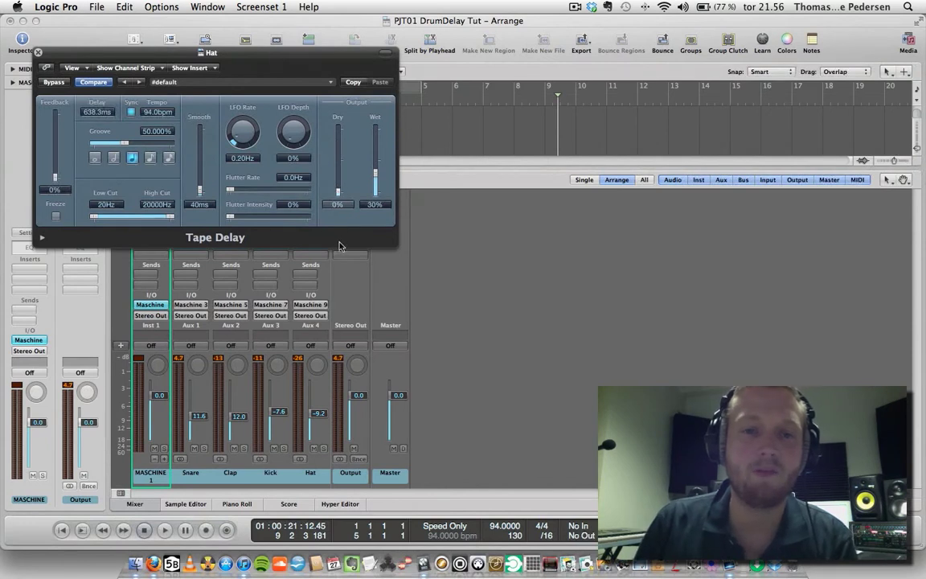
drag(338, 151, 373, 98)
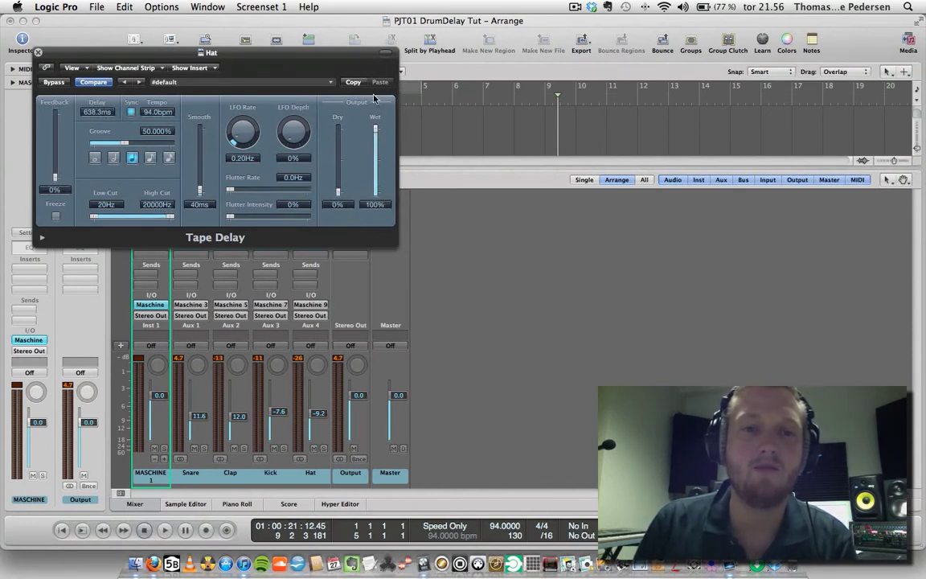
Step: Turn off tempo sync in the Hat's Tape Delay and set its delay time to 0 ms
click(130, 112)
drag(116, 122, 95, 202)
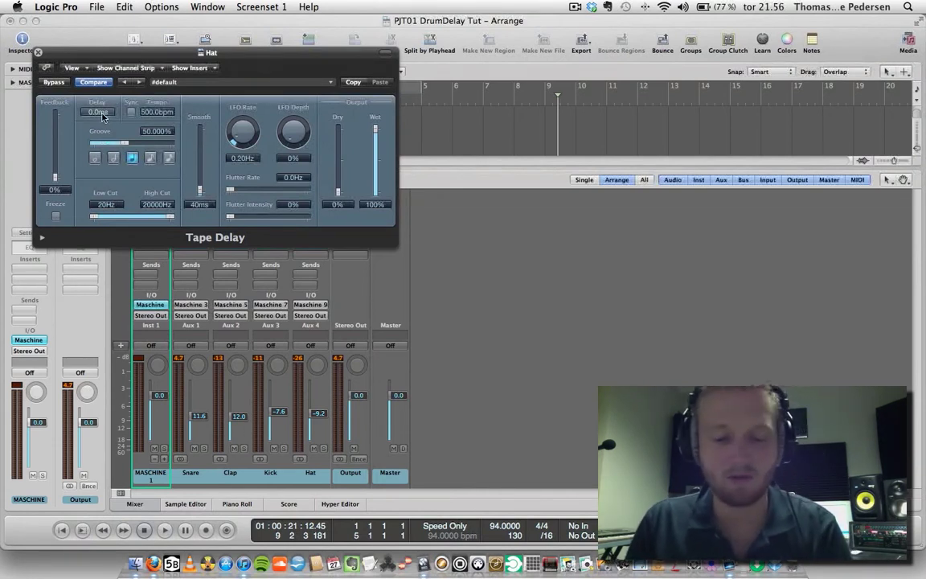
drag(103, 118, 98, 117)
Step: Play the beat while raising the Hat's delay time by ear to 17.0 ms, stop playback and close the plug-in
key(space)
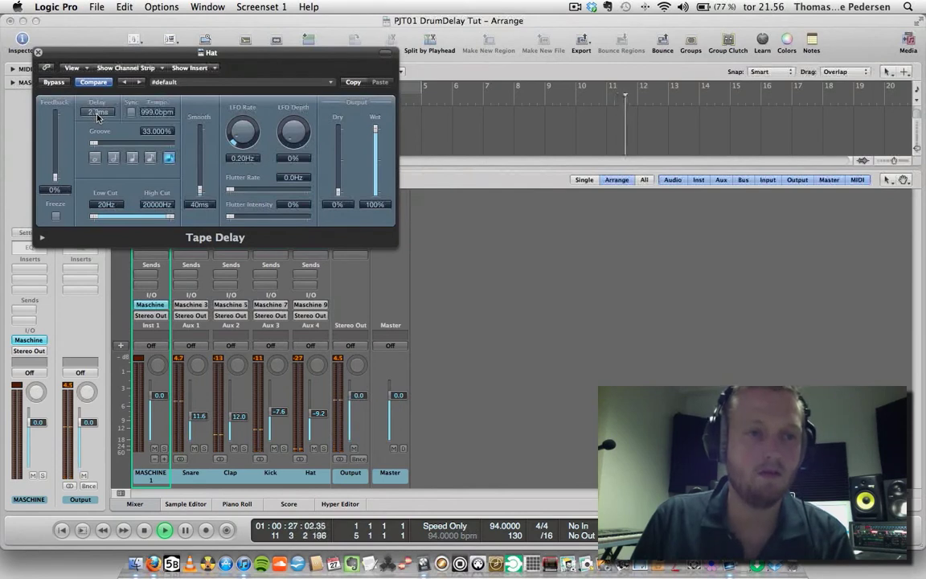
scroll(97, 117, up, 2)
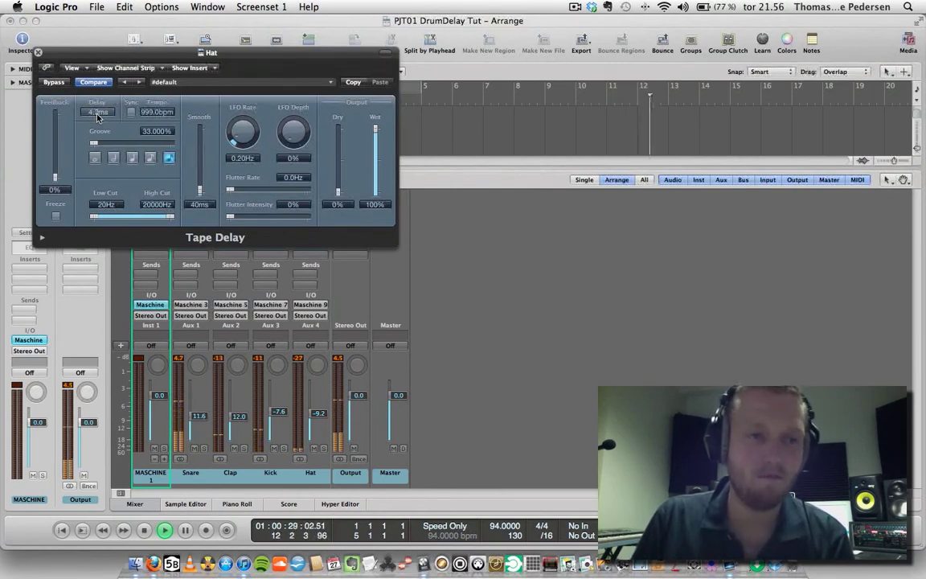
scroll(97, 117, up, 1)
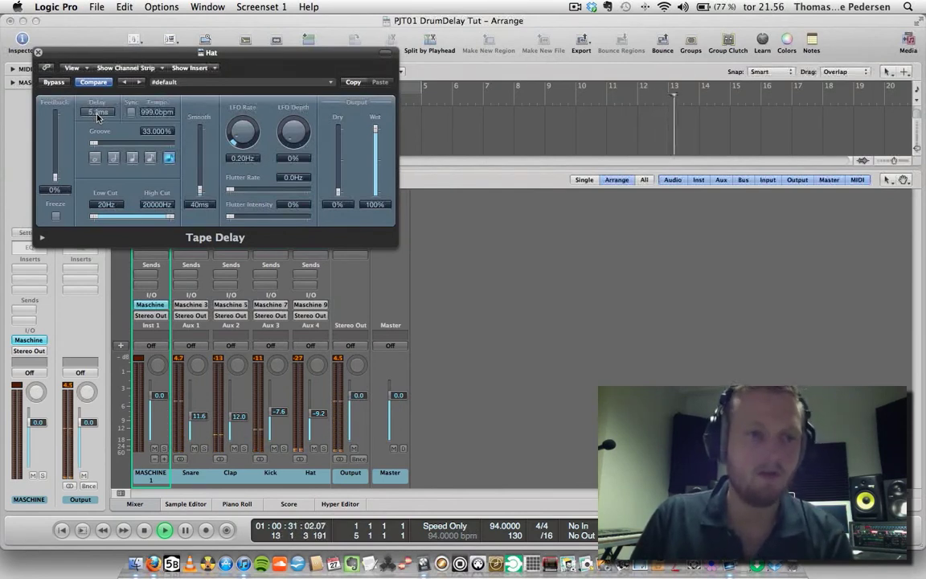
scroll(97, 117, up, 3)
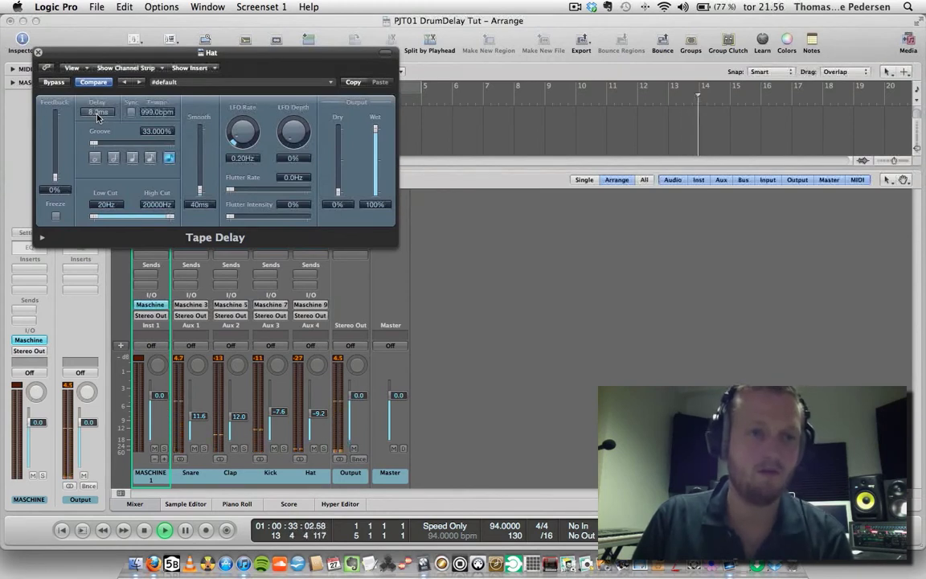
scroll(97, 117, up, 1)
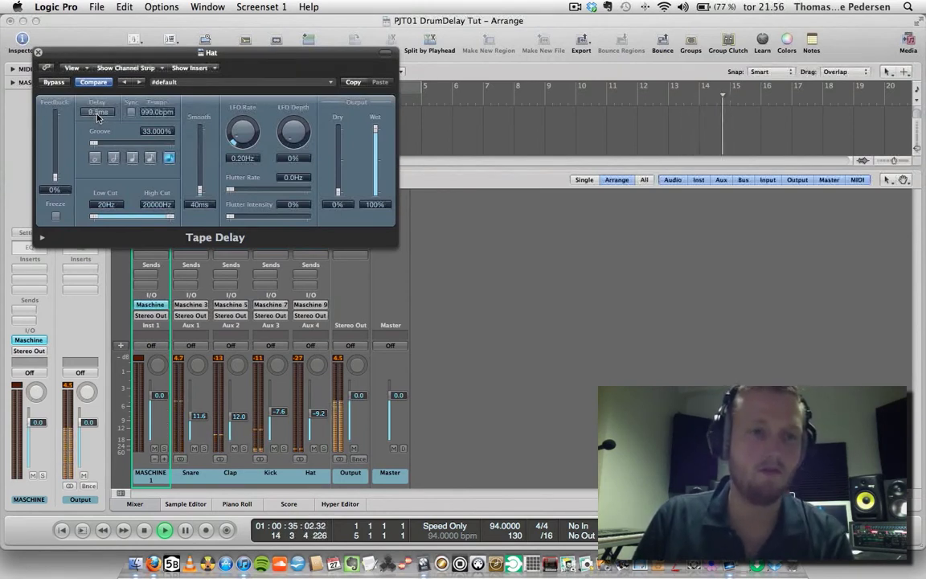
scroll(97, 117, up, 3)
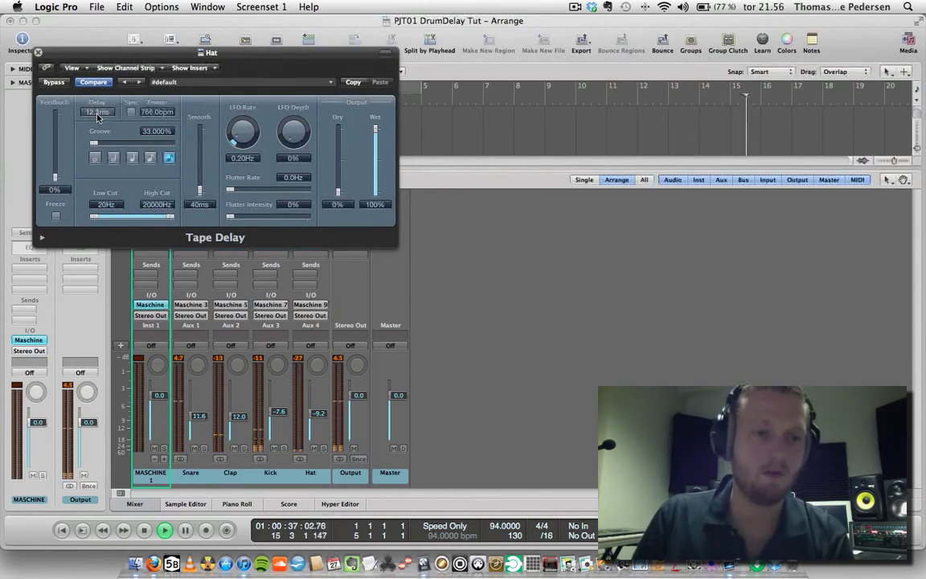
scroll(97, 117, up, 2)
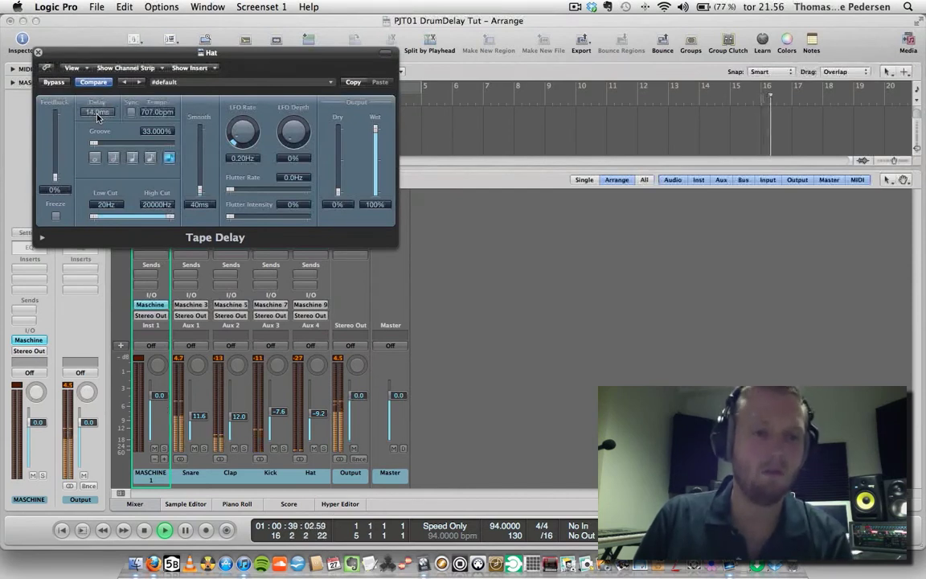
scroll(97, 117, up, 4)
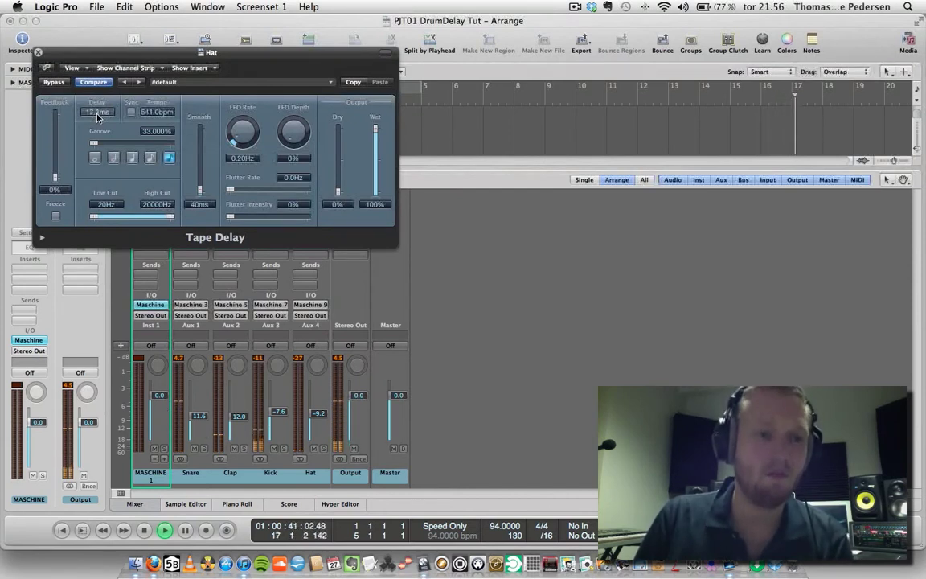
scroll(98, 118, down, 1)
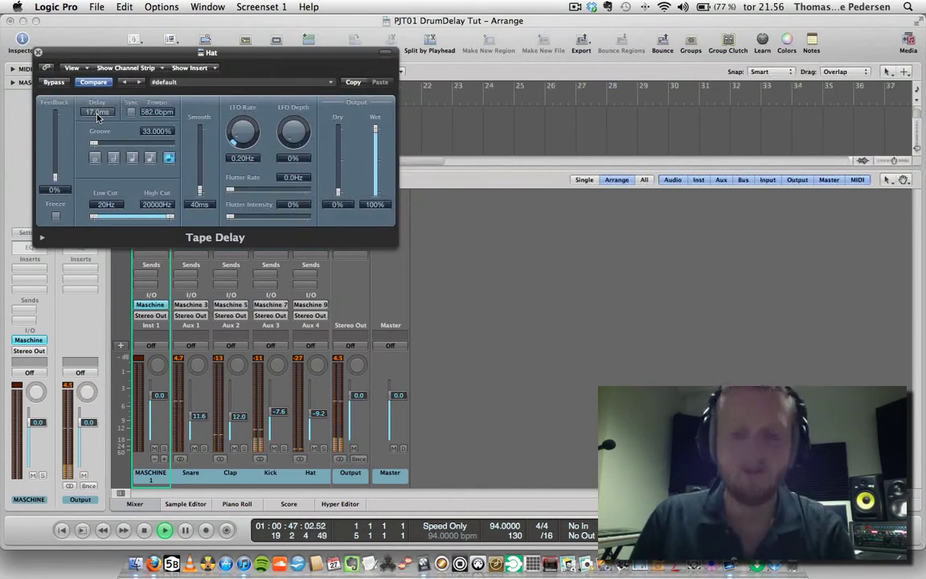
key(space)
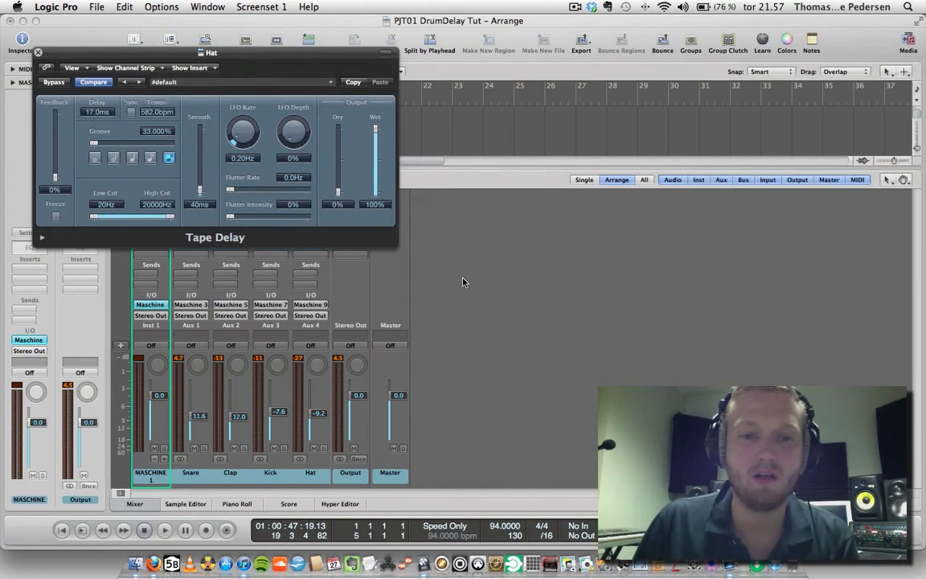
click(37, 53)
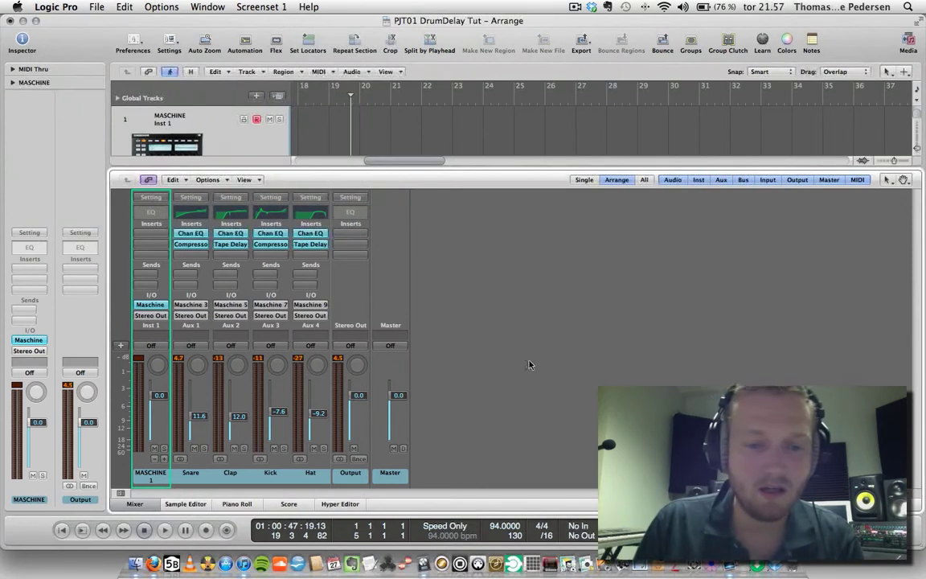